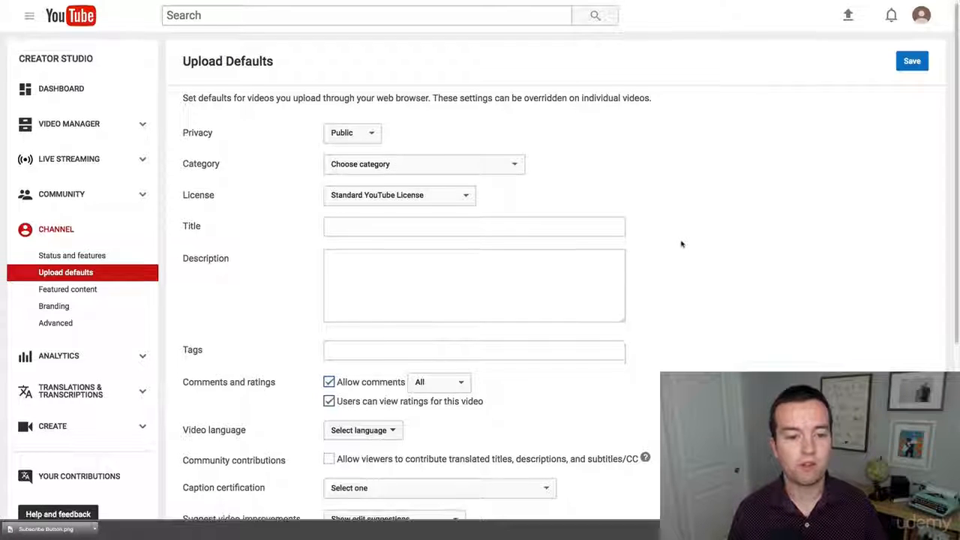
Set the default upload category to Education and keep the Standard YouTube License
scroll(678, 240, "down", 1)
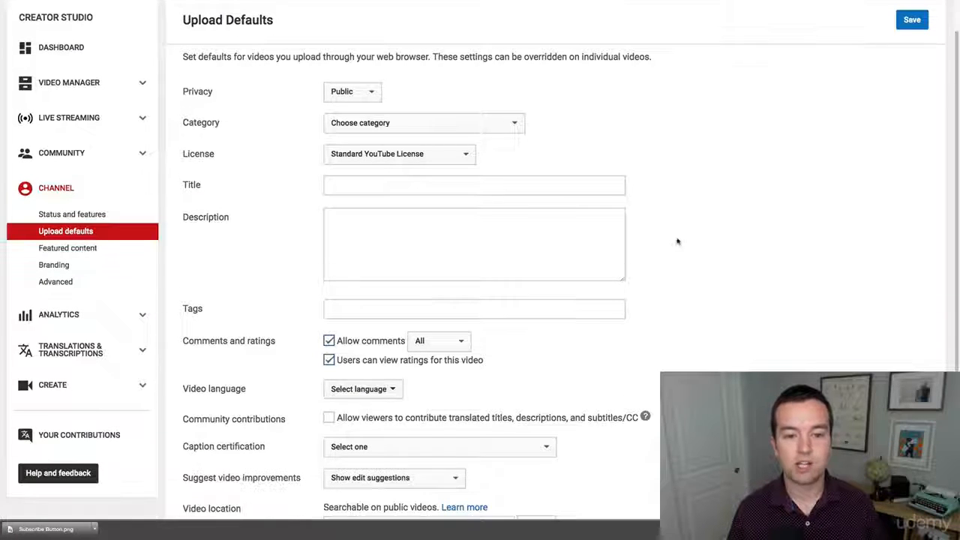
left_click(378, 122)
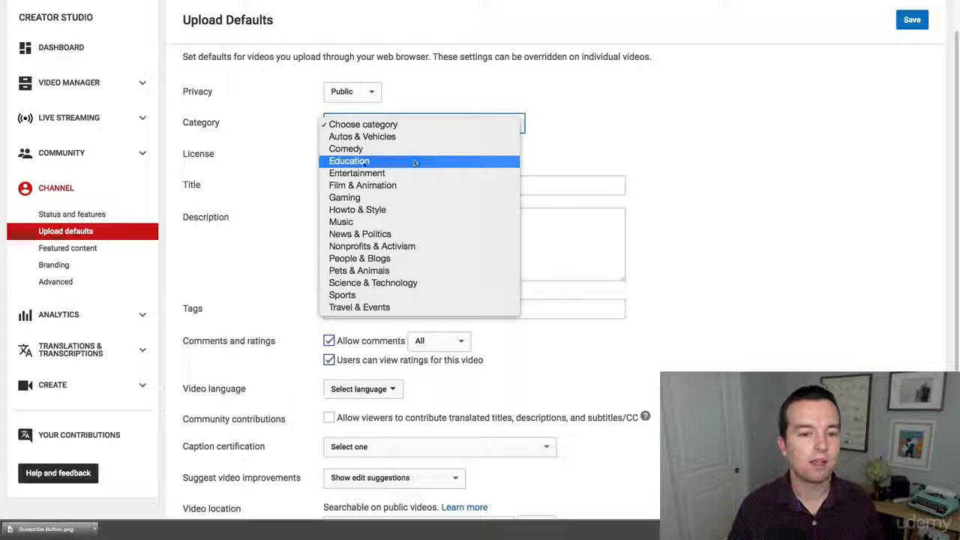
left_click(363, 163)
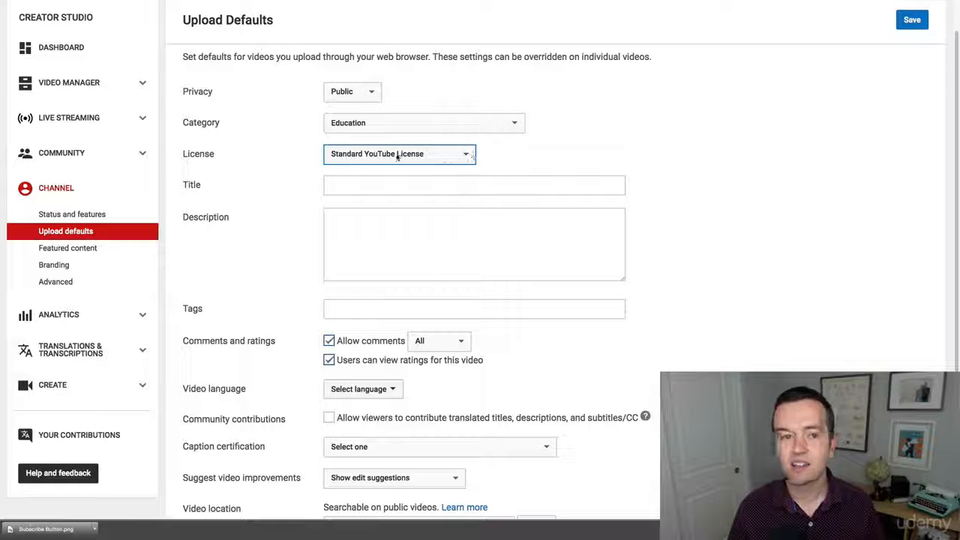
left_click(455, 160)
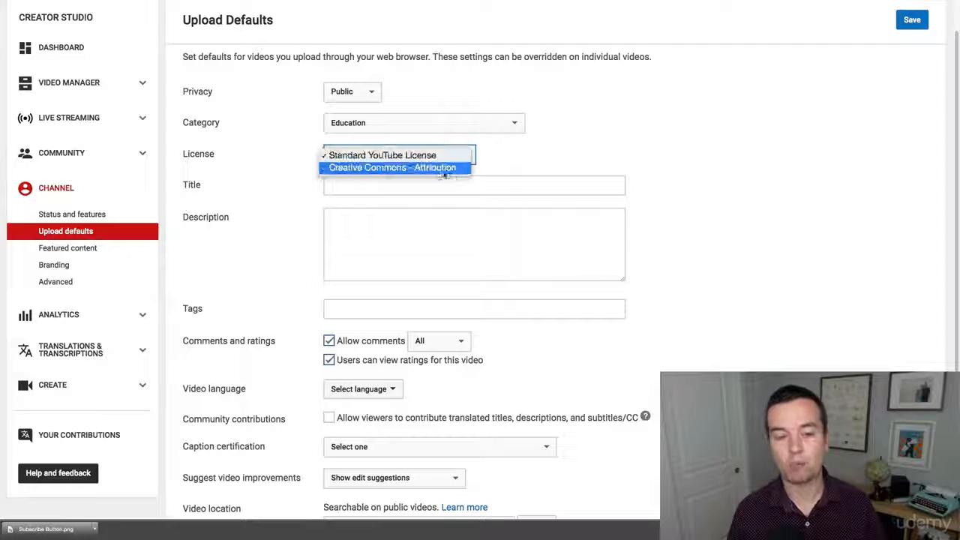
left_click(597, 141)
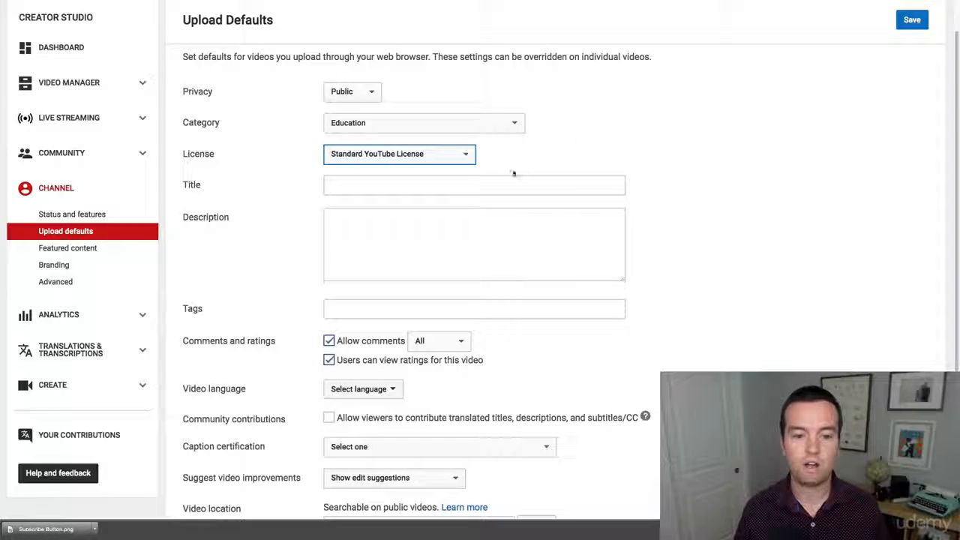
left_click(368, 184)
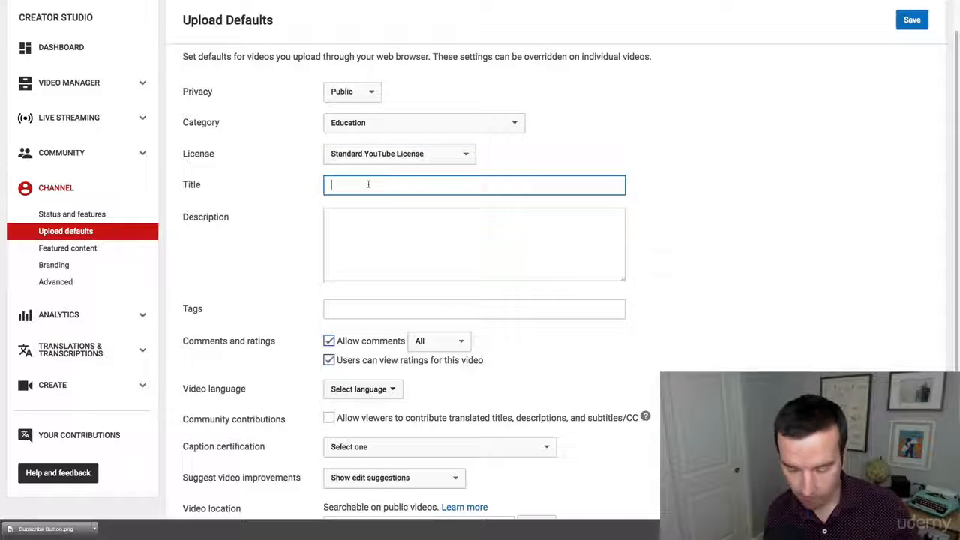
type("| Episode 1")
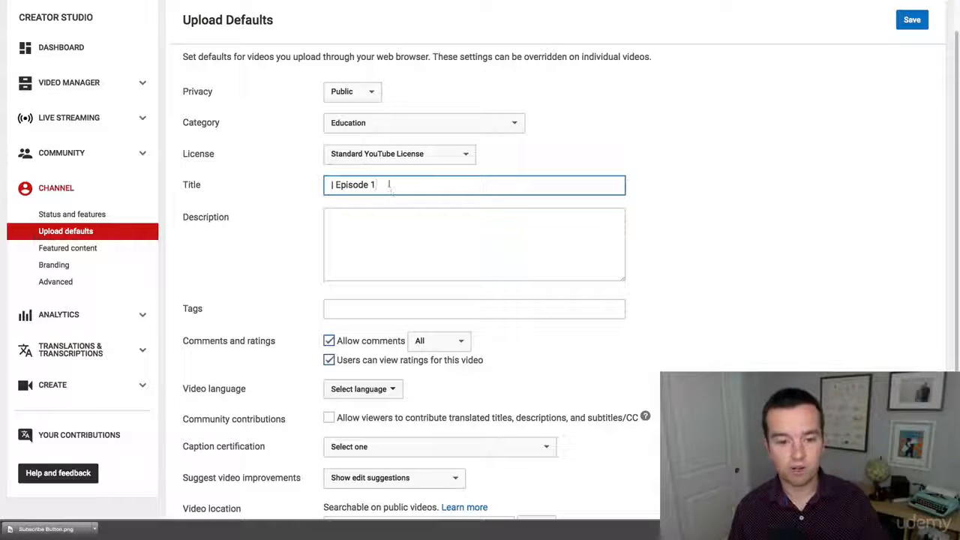
left_click_drag(389, 184, 303, 184)
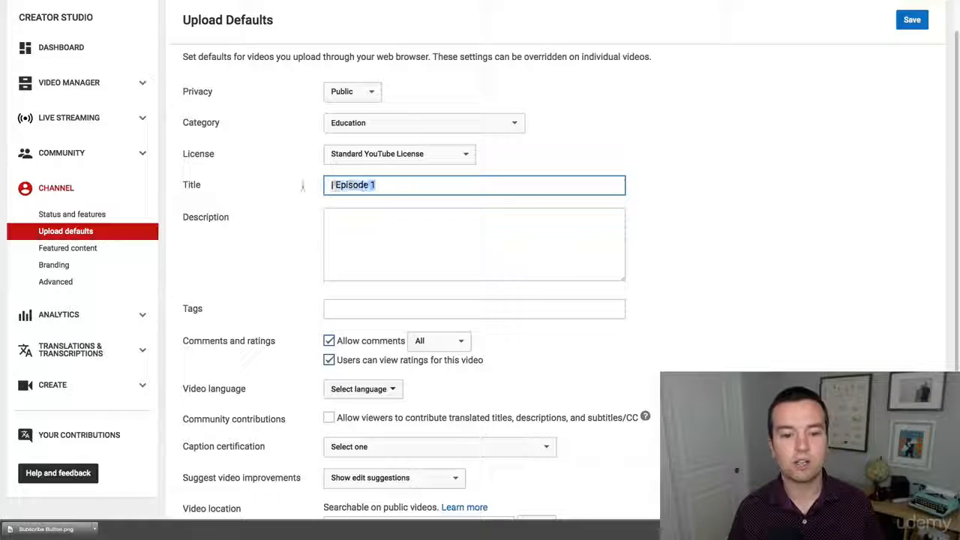
left_click(398, 185)
key("BackSpace")
type("2")
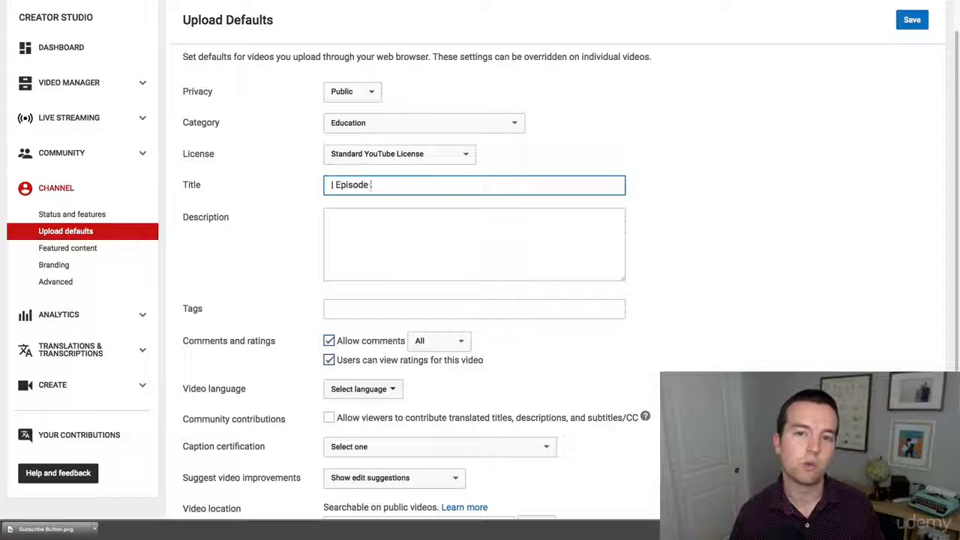
key("ctrl+a")
key("BackSpace")
Enter the channel name, the channel owner's full name and "personal finance" as comma-separated default tags
left_click(458, 255)
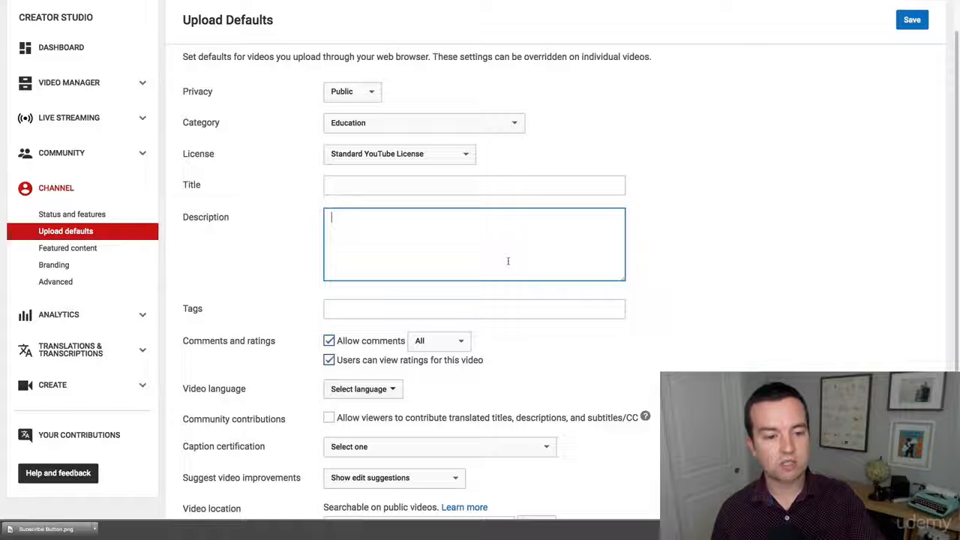
left_click(343, 307)
scroll(799, 300, "down", 1)
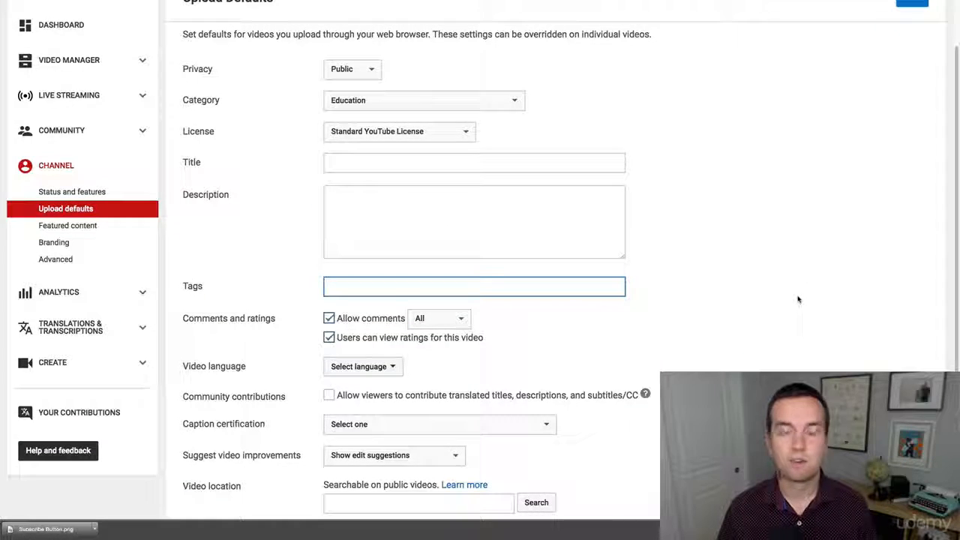
type("phil's")
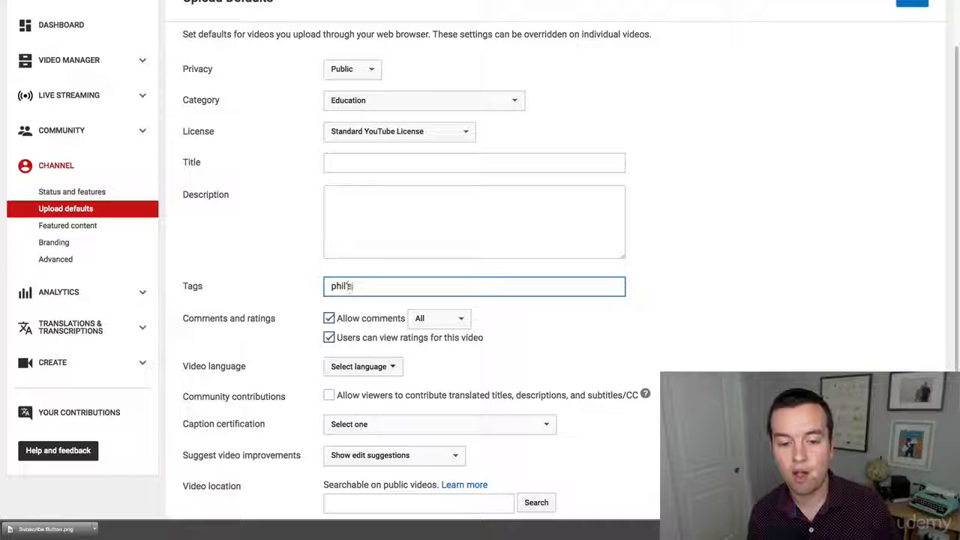
type(" finance")
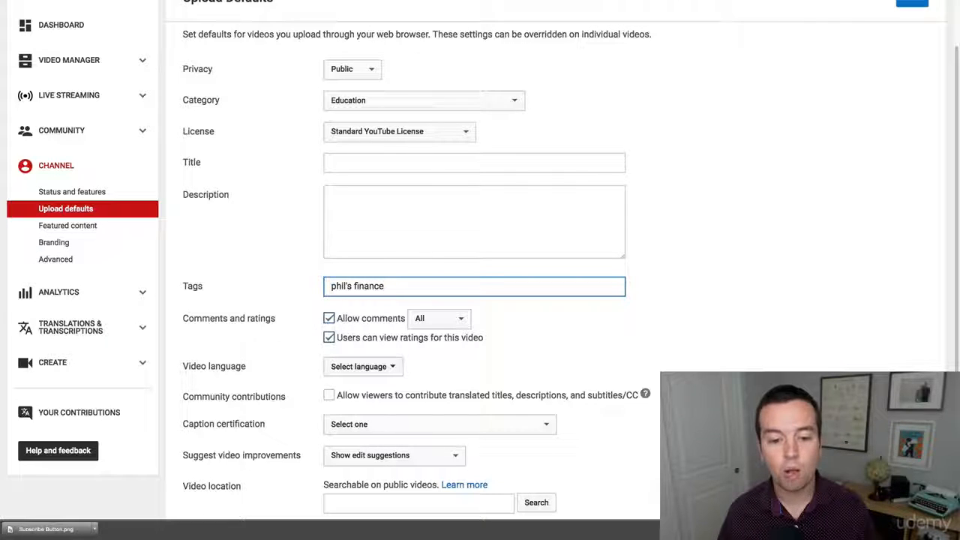
type("s,")
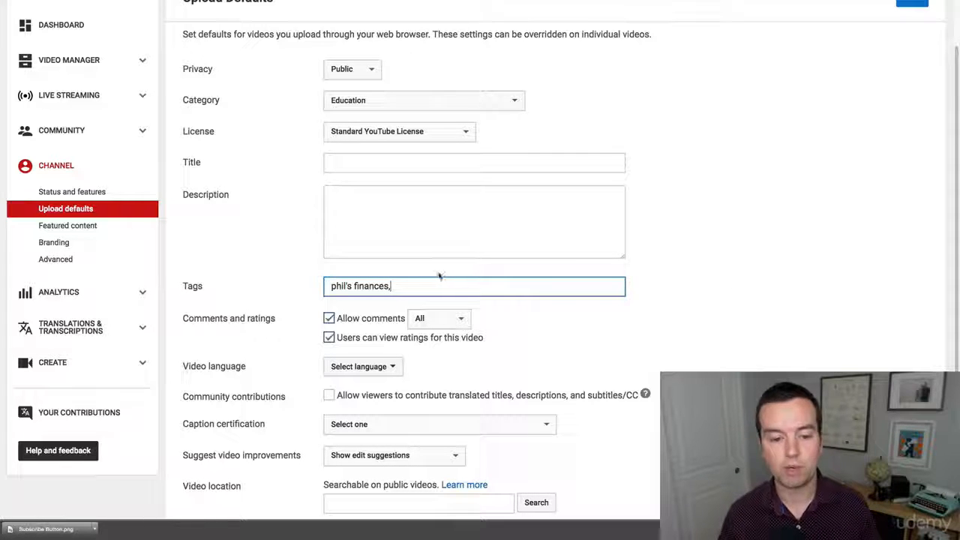
type(" phil eb")
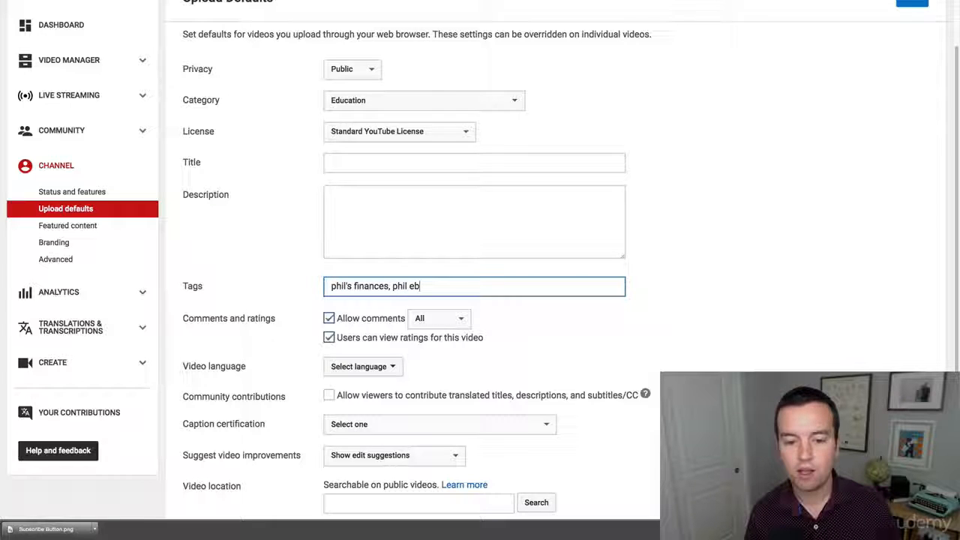
type("iner, personal finance,")
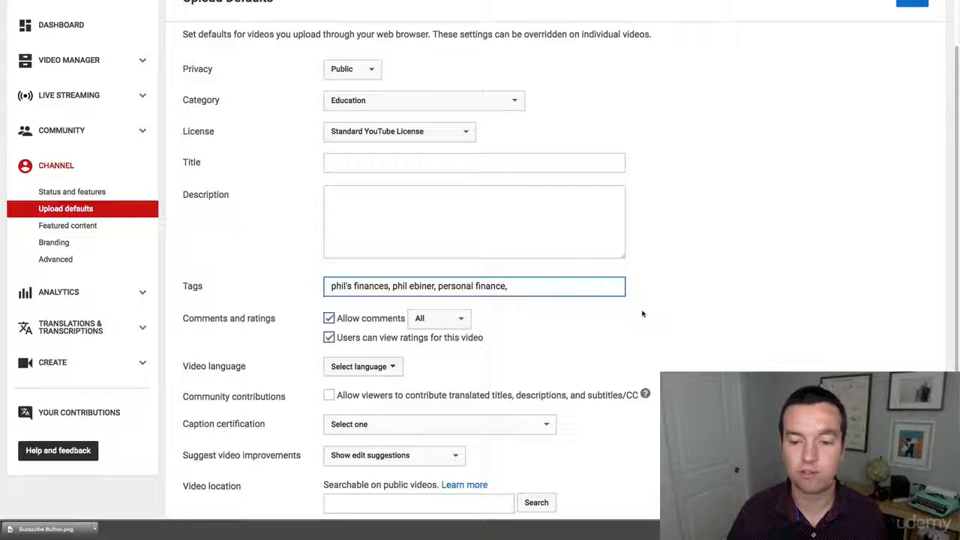
Set the default video language to English
scroll(658, 302, "down", 3)
left_click(363, 169)
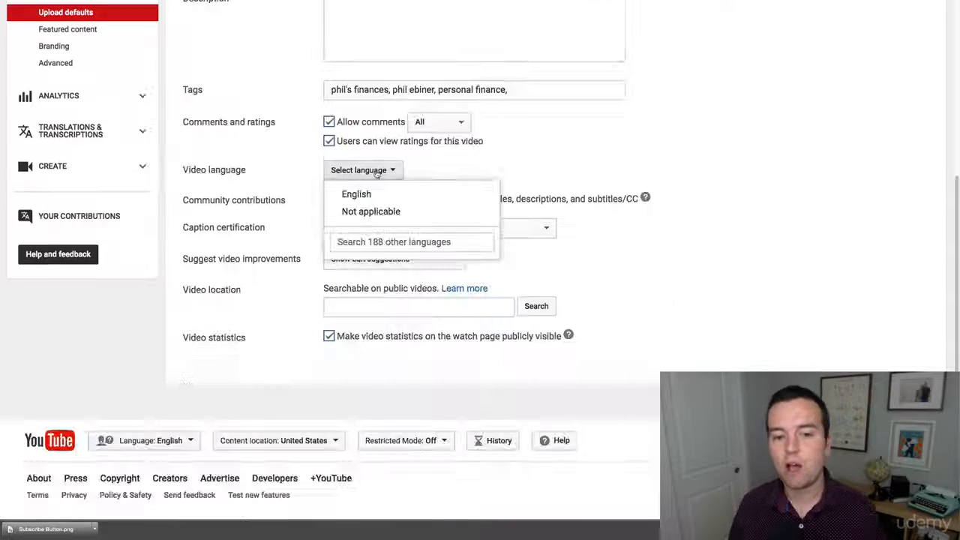
left_click(384, 194)
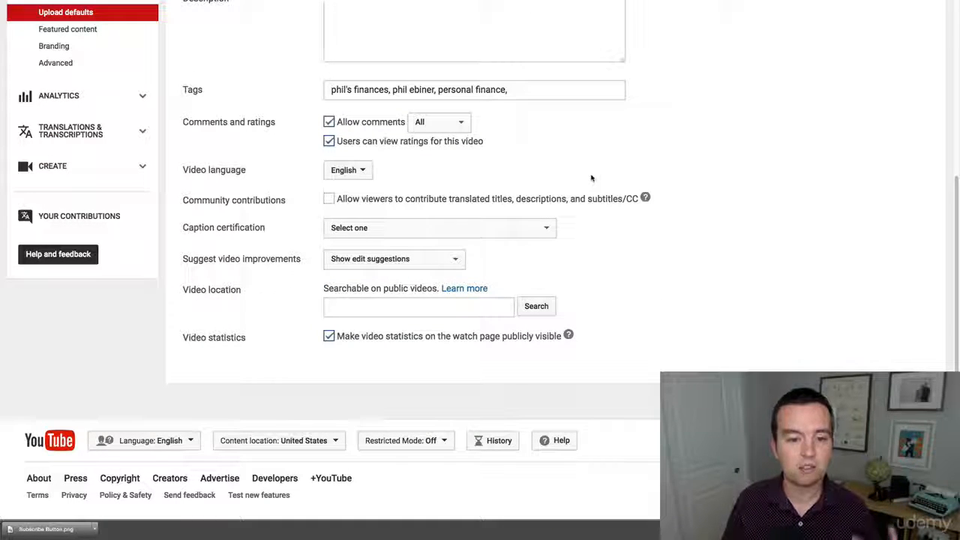
Set the caption certification to "This content has never aired on television in the U.S." and save the upload defaults
left_click(388, 225)
left_click(727, 157)
left_click(414, 232)
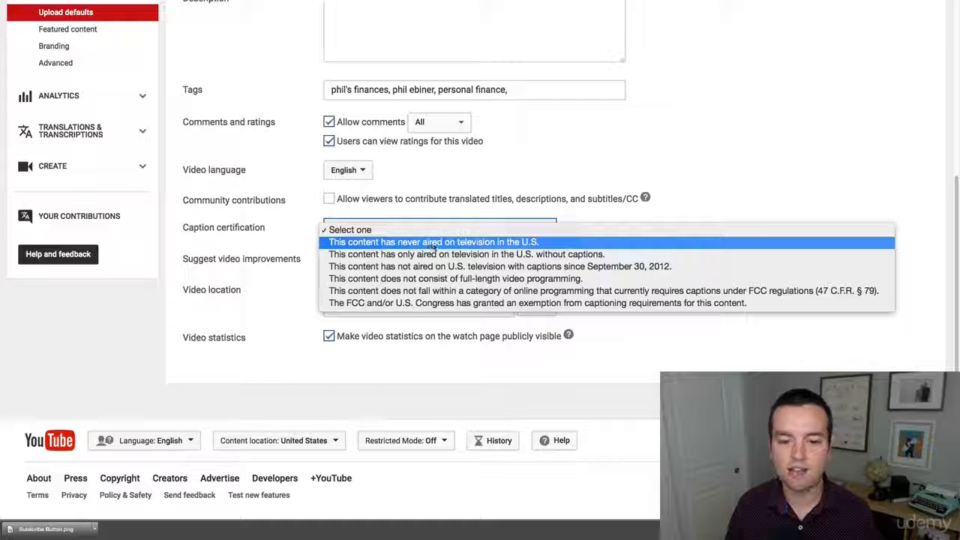
left_click(500, 243)
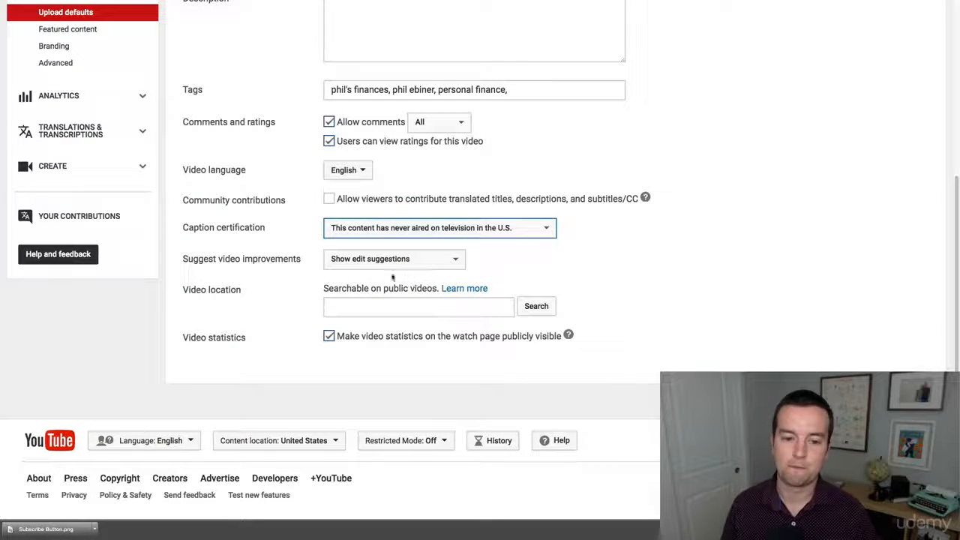
left_click(742, 255)
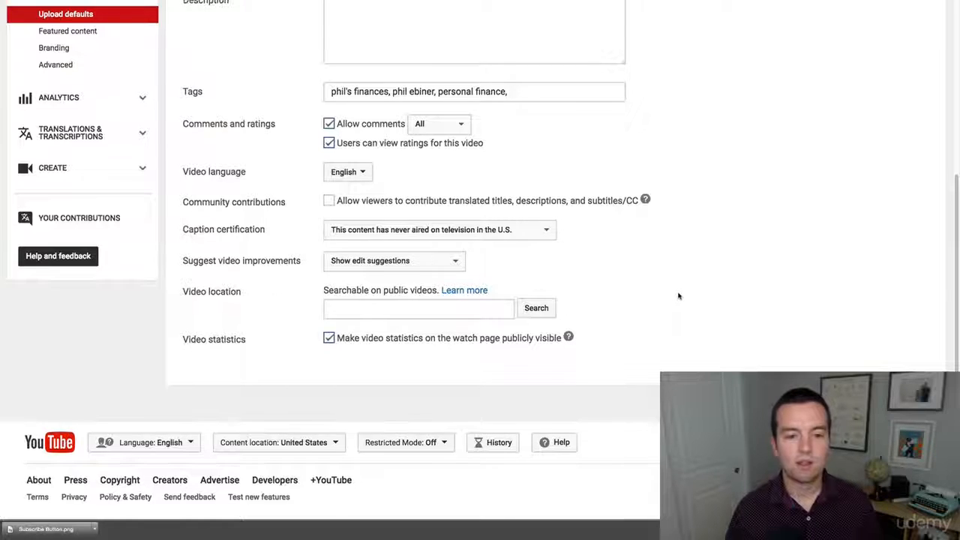
scroll(679, 295, "up", 4)
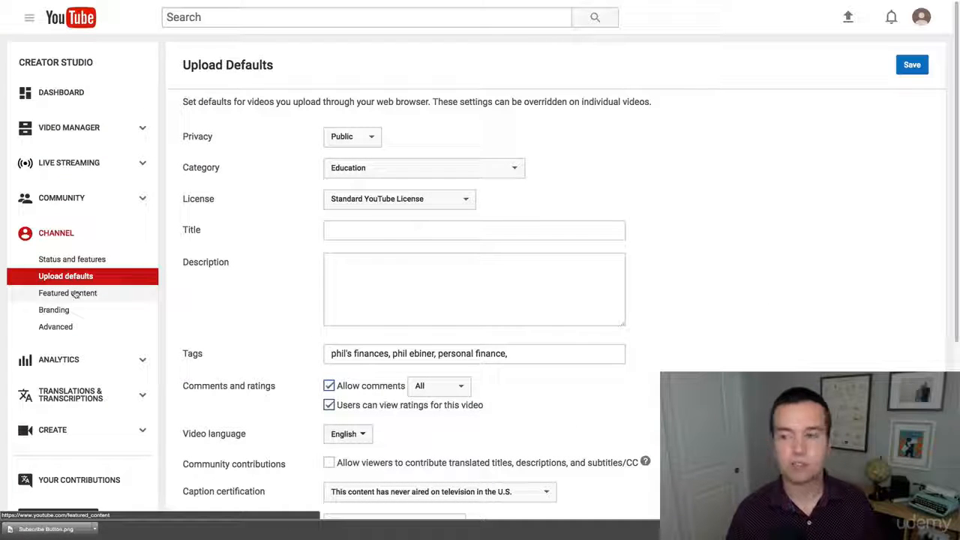
left_click(906, 70)
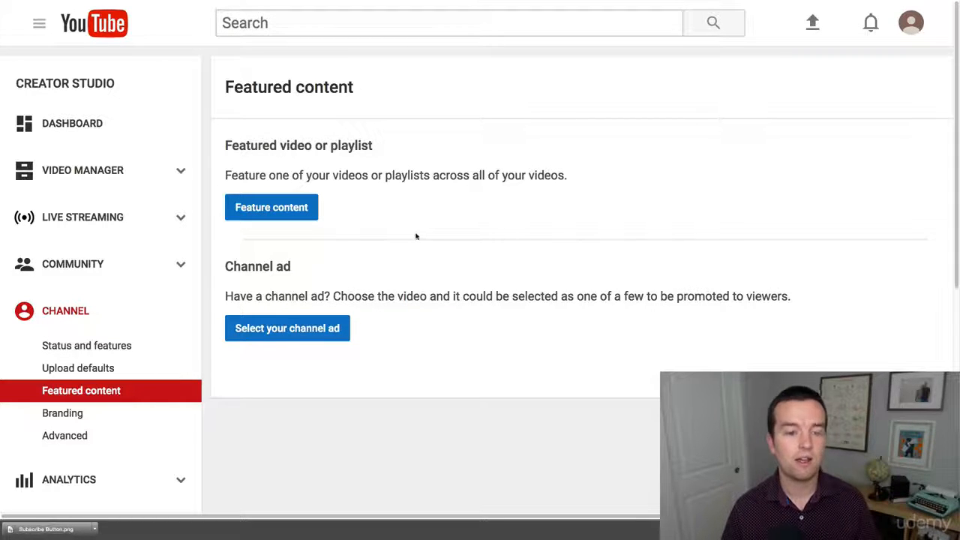
Feature the most recent upload across all videos and keep its display time at End of video
left_click(309, 209)
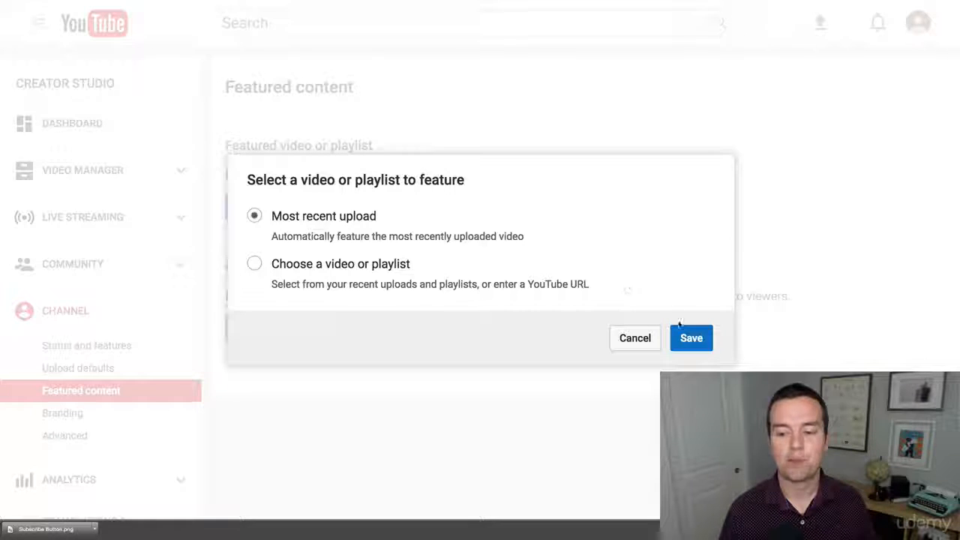
left_click(697, 339)
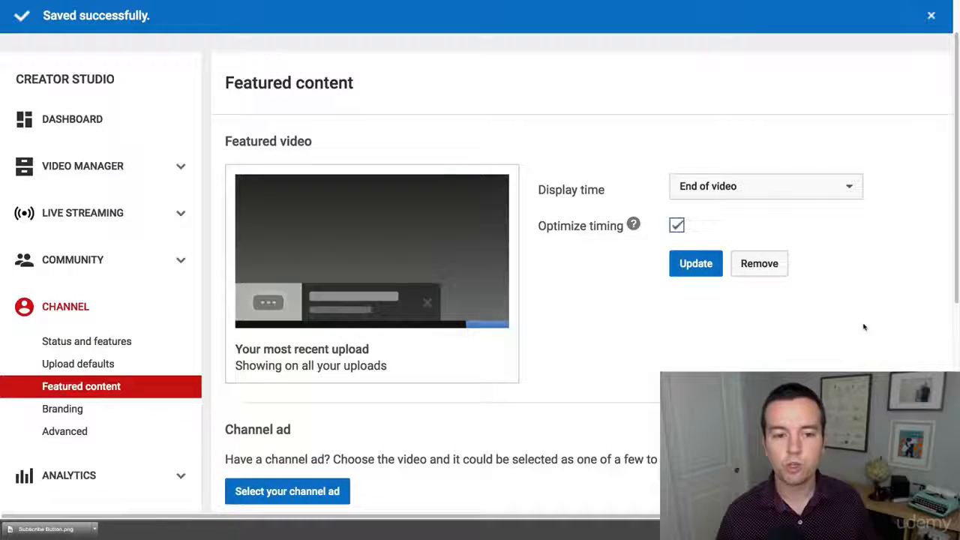
scroll(833, 326, "down", 1)
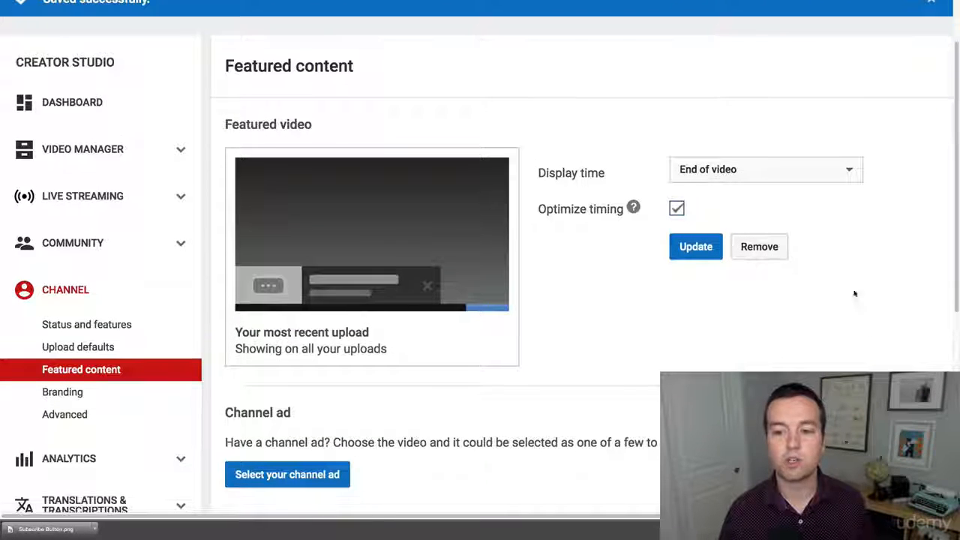
left_click(739, 173)
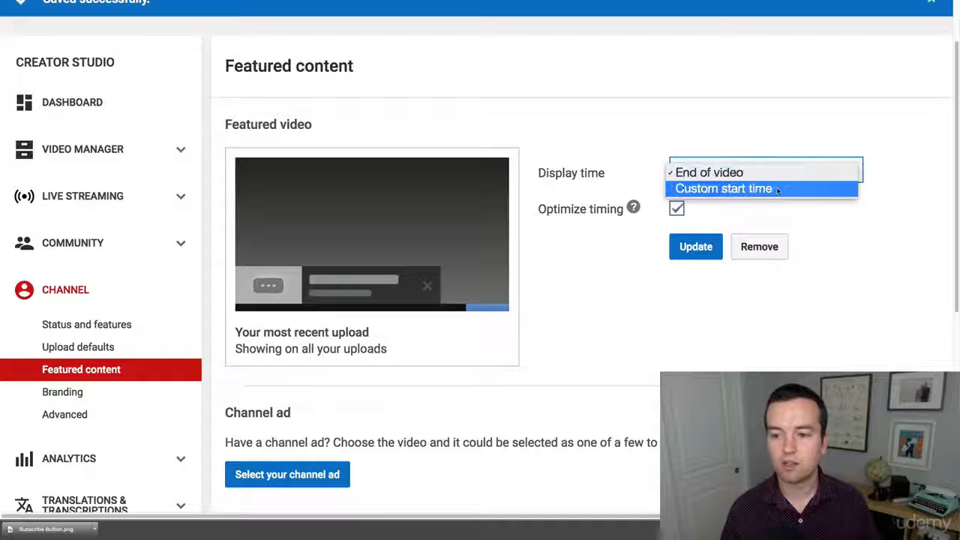
left_click(753, 171)
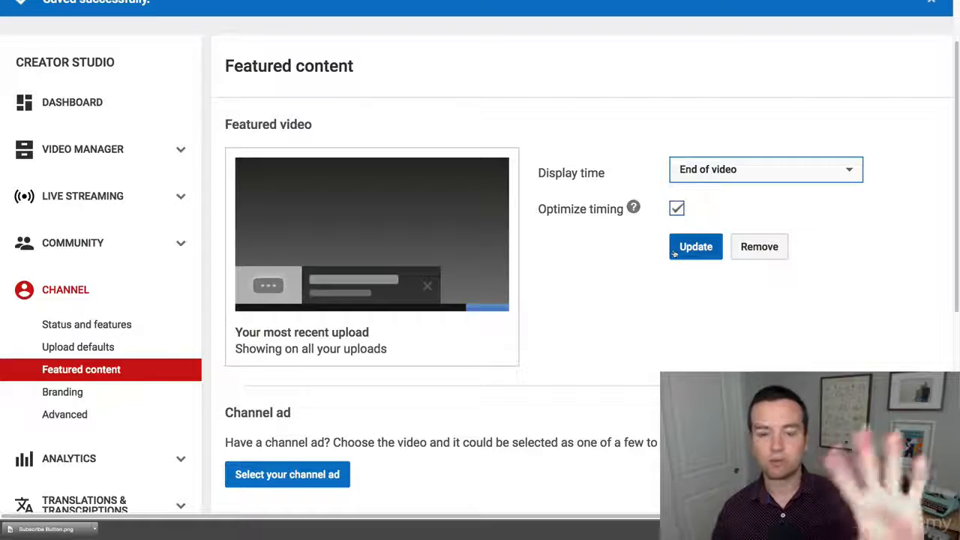
Go to the channel's branding settings and start adding a branding watermark
scroll(660, 248, "down", 1)
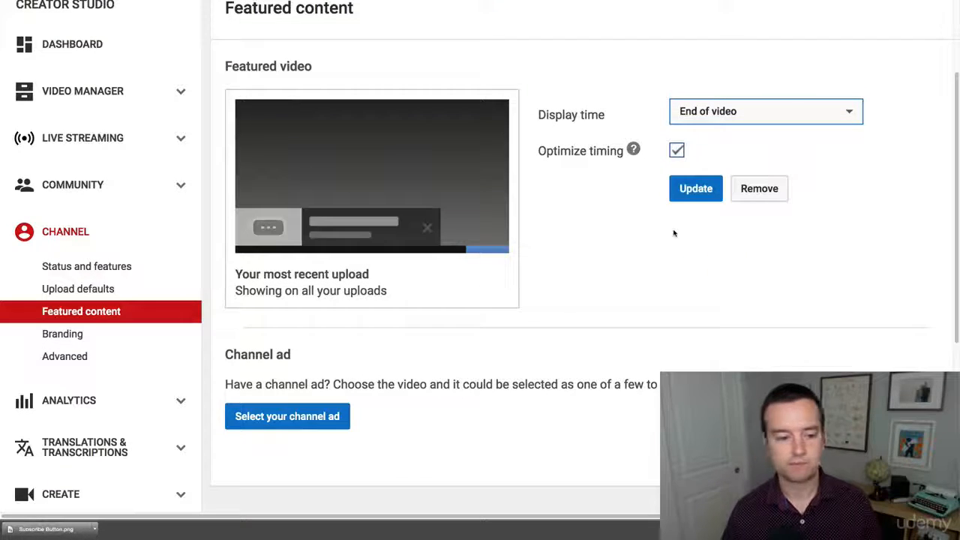
left_click(89, 336)
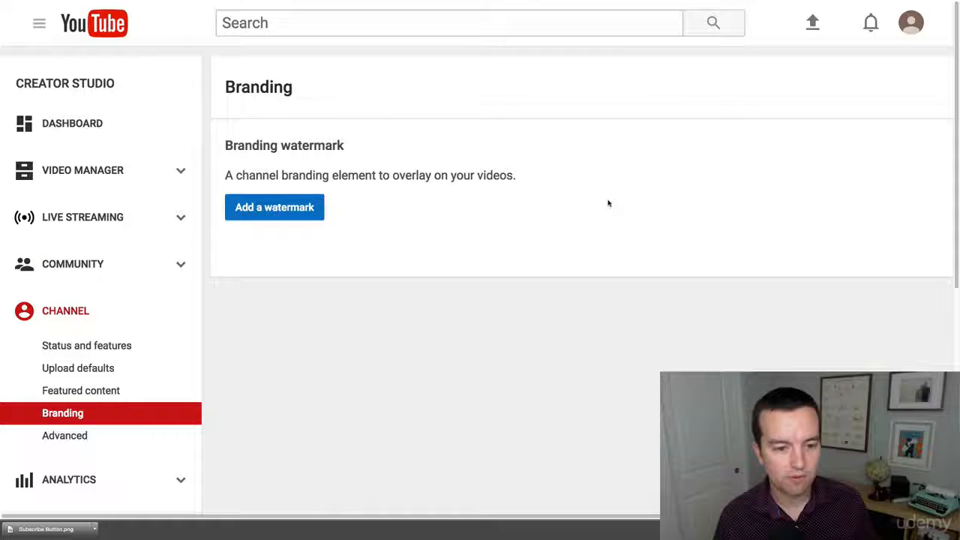
left_click(297, 207)
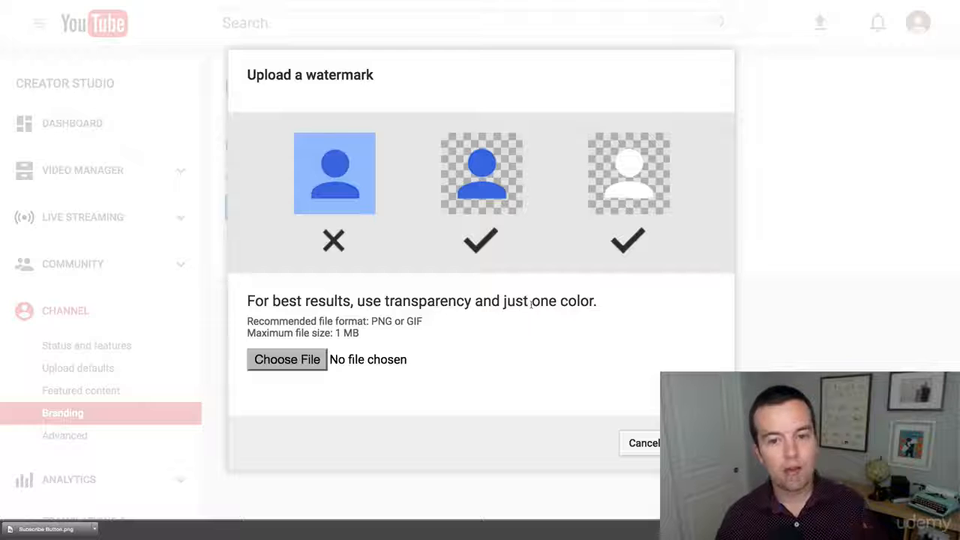
View the Subscribe Now PNG in the subscribe icon image search, then return to the watermark upload
mouse_move(270, 4)
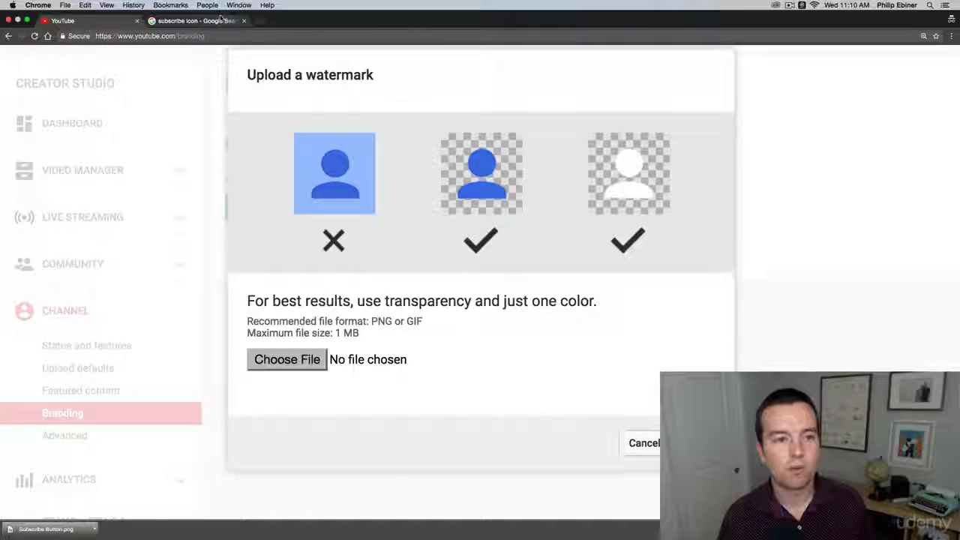
left_click(220, 20)
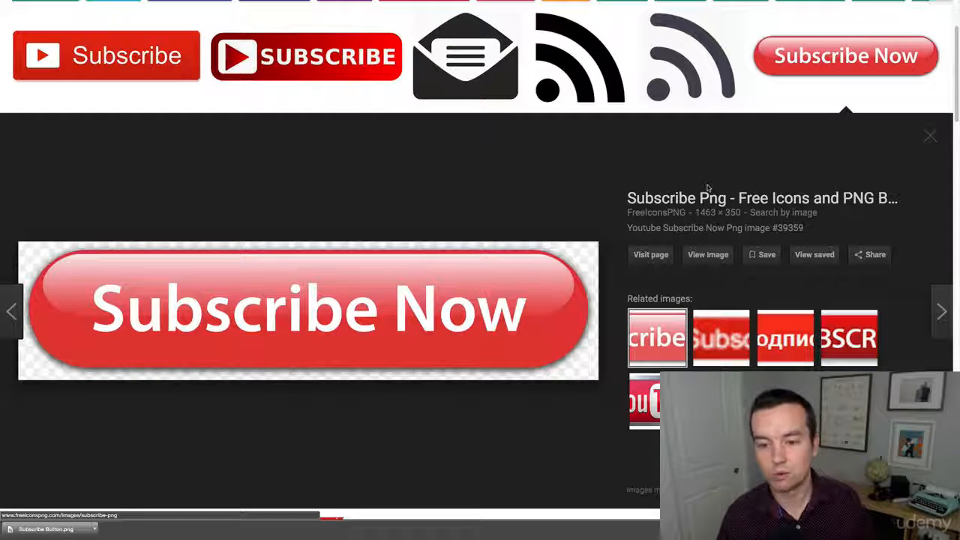
mouse_move(357, 3)
left_click(83, 20)
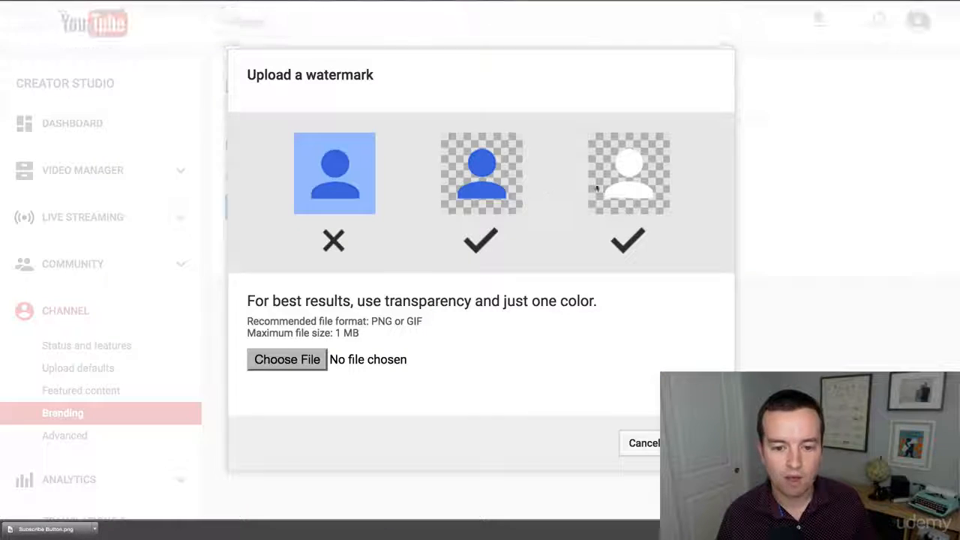
Choose Subscribe Button.png from the Graphics folder as the channel's branding watermark image
left_click(306, 362)
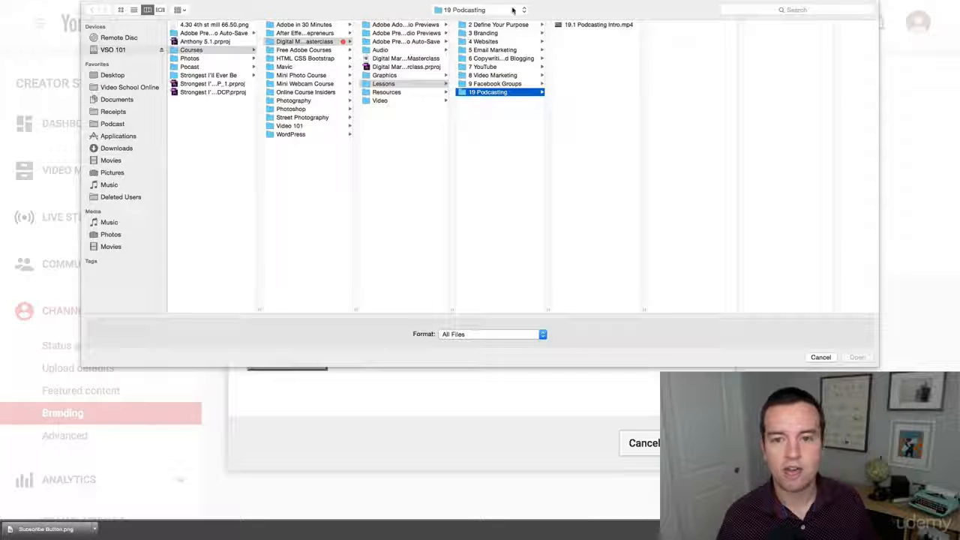
left_click(481, 10)
left_click(491, 80)
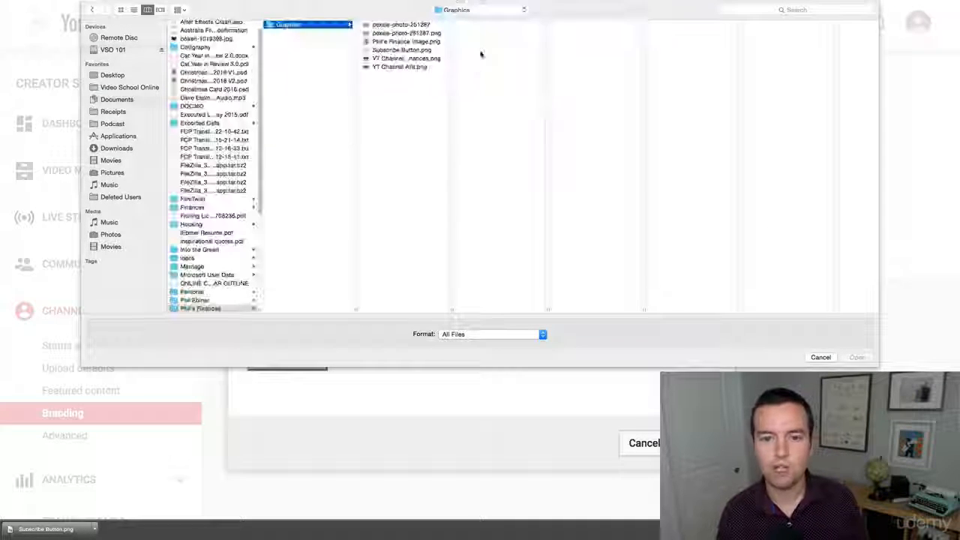
left_click(397, 49)
left_click(858, 358)
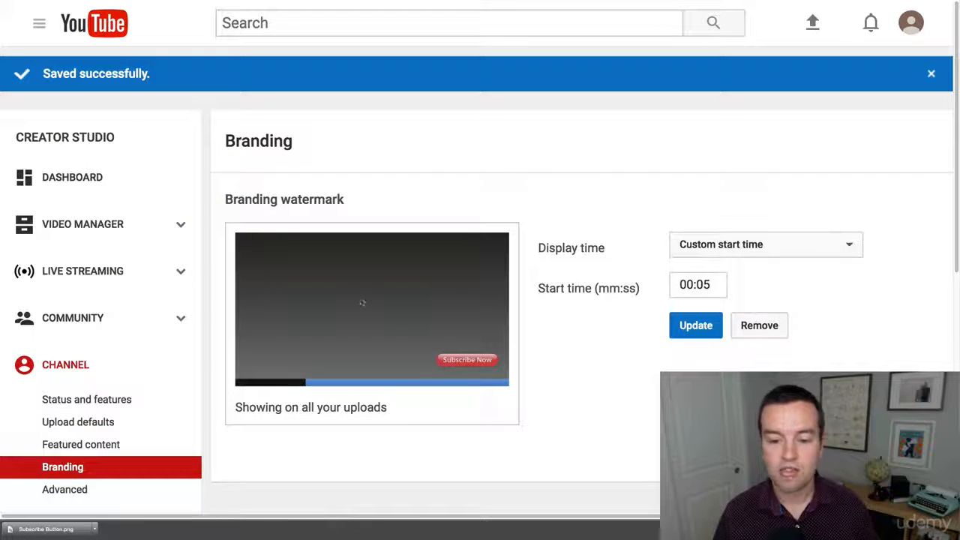
Review the branding watermark's available display time options, its start time setting and the preview on the Branding page
scroll(570, 421, "down", 1)
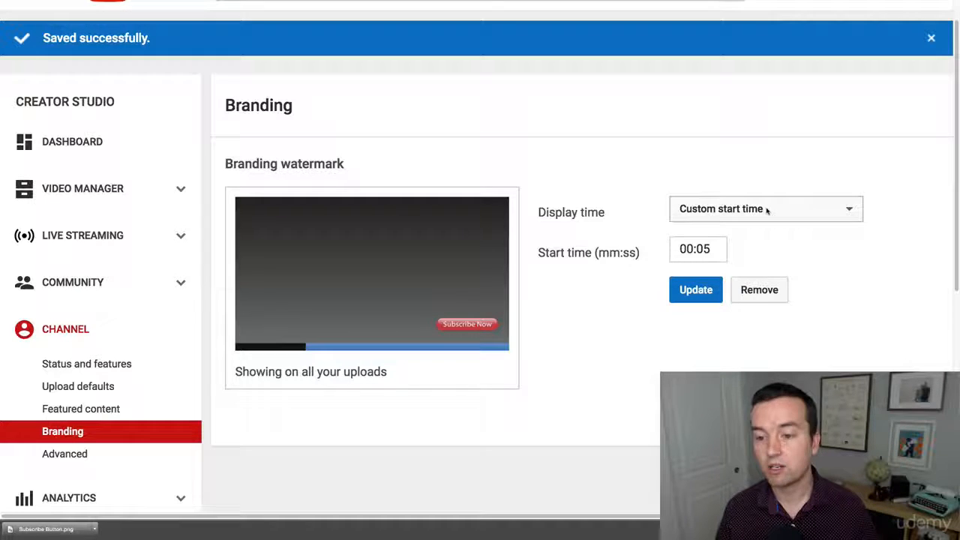
left_click(713, 216)
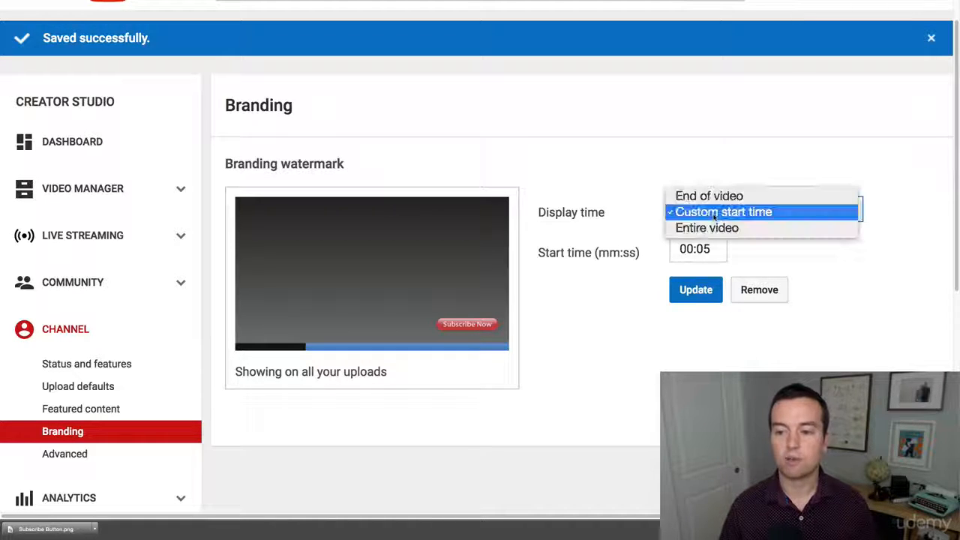
left_click(626, 200)
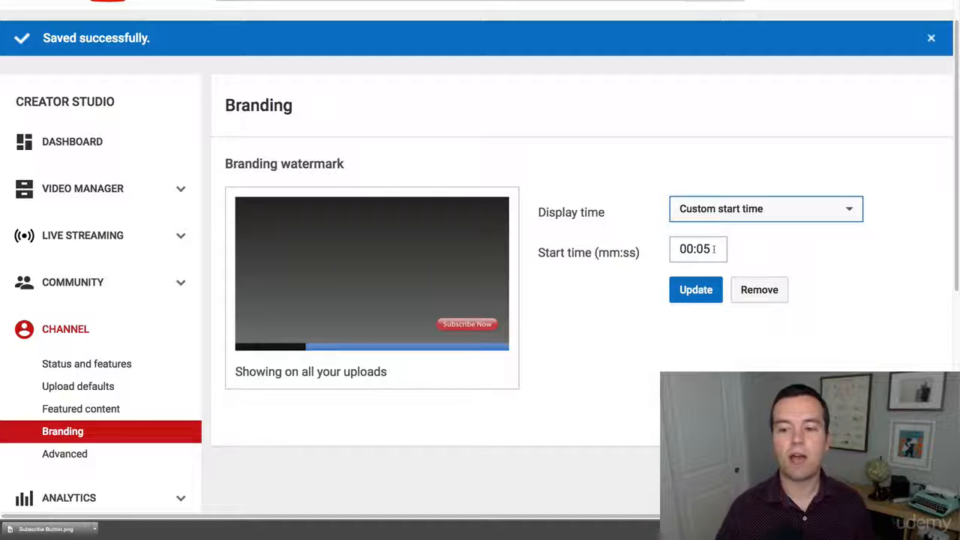
left_click(712, 216)
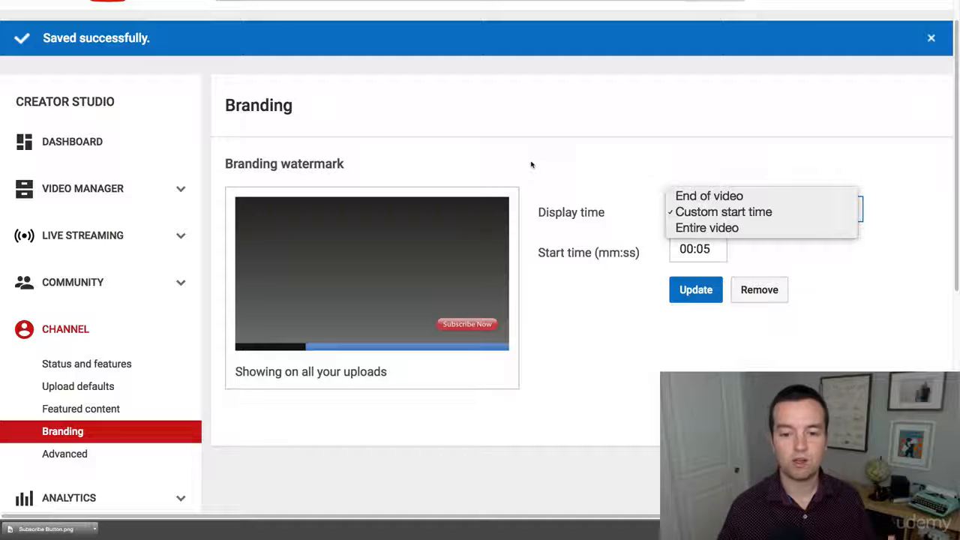
left_click(599, 386)
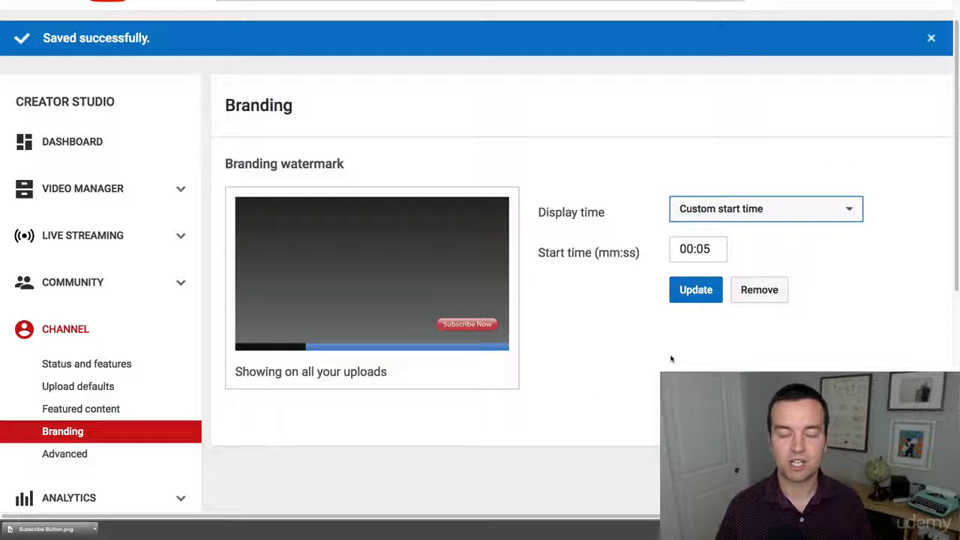
left_click(639, 278)
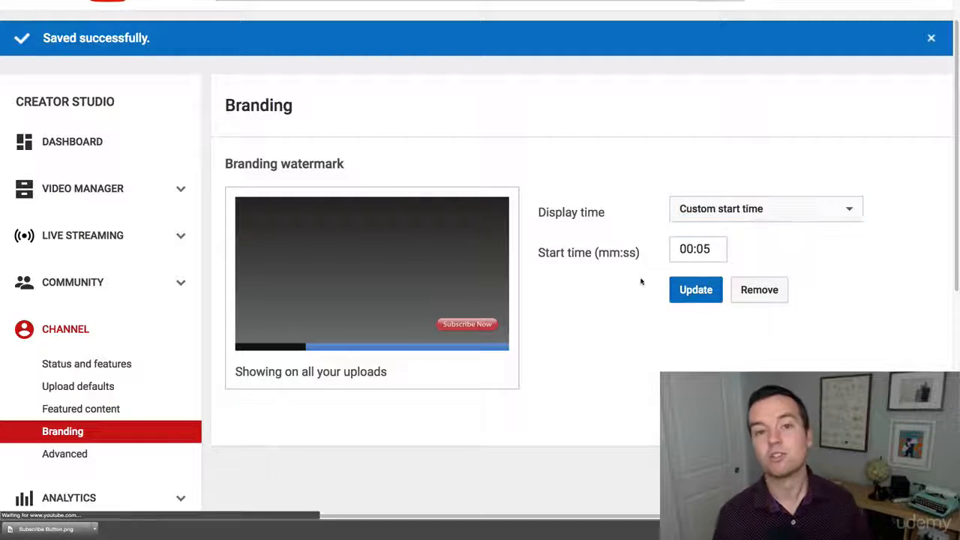
scroll(638, 279, "up", 1)
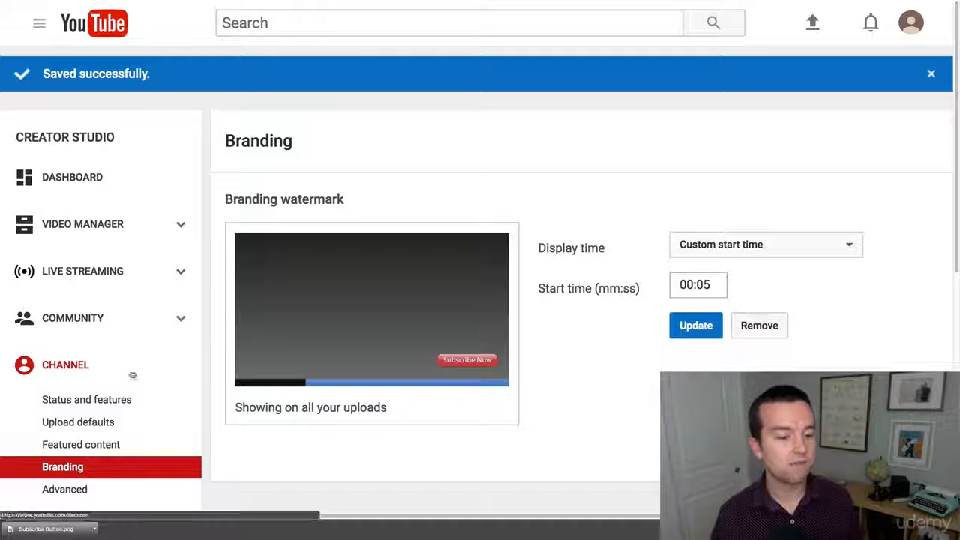
scroll(135, 371, "down", 3)
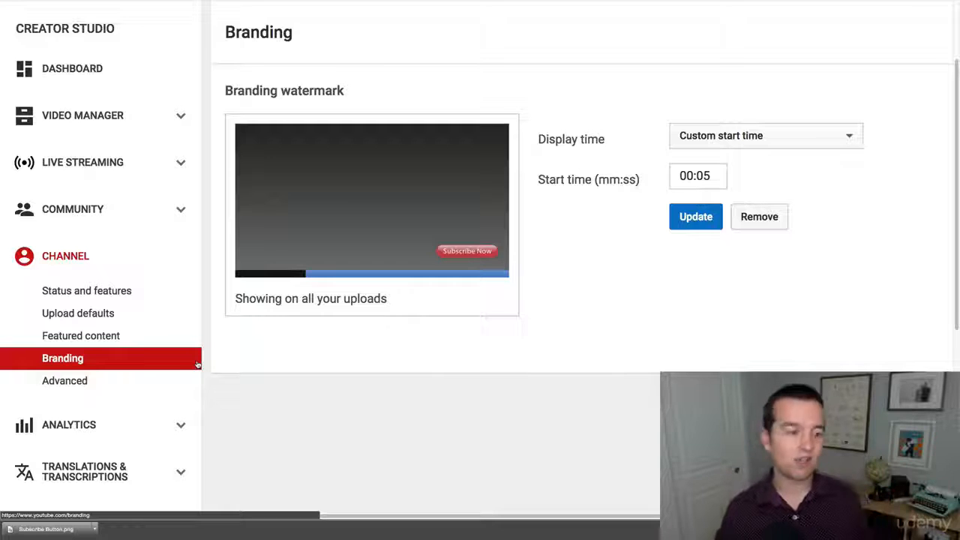